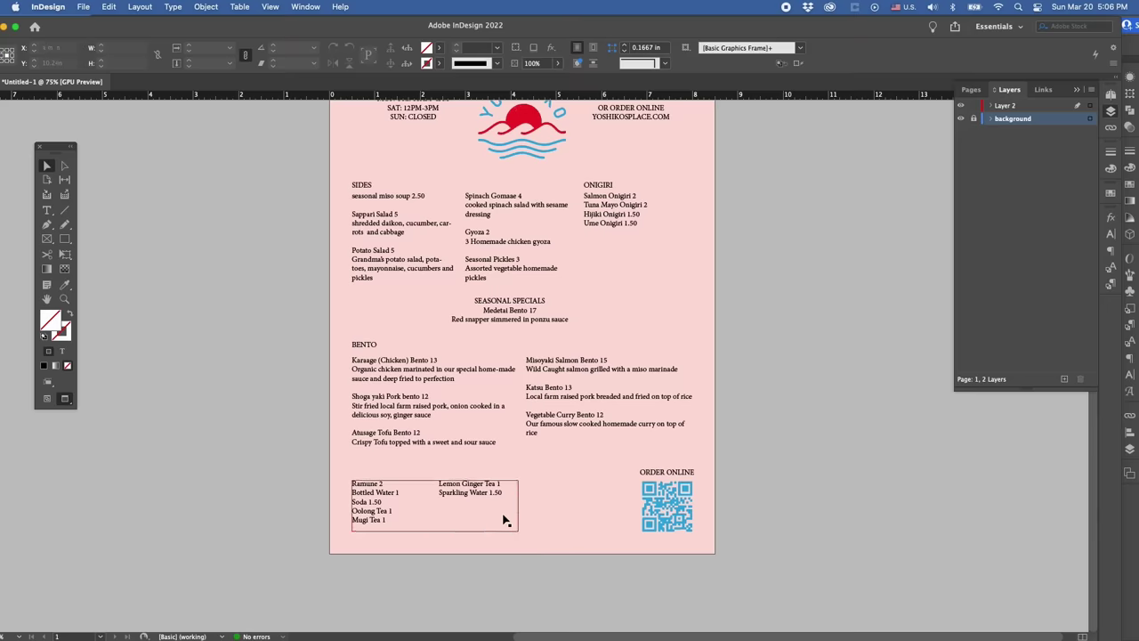
- Resize the drinks list frame so Mugi Tea flows into the second column
drag(434, 527, 434, 521)
- Add a DRINKS heading text frame above the drinks list
click(552, 534)
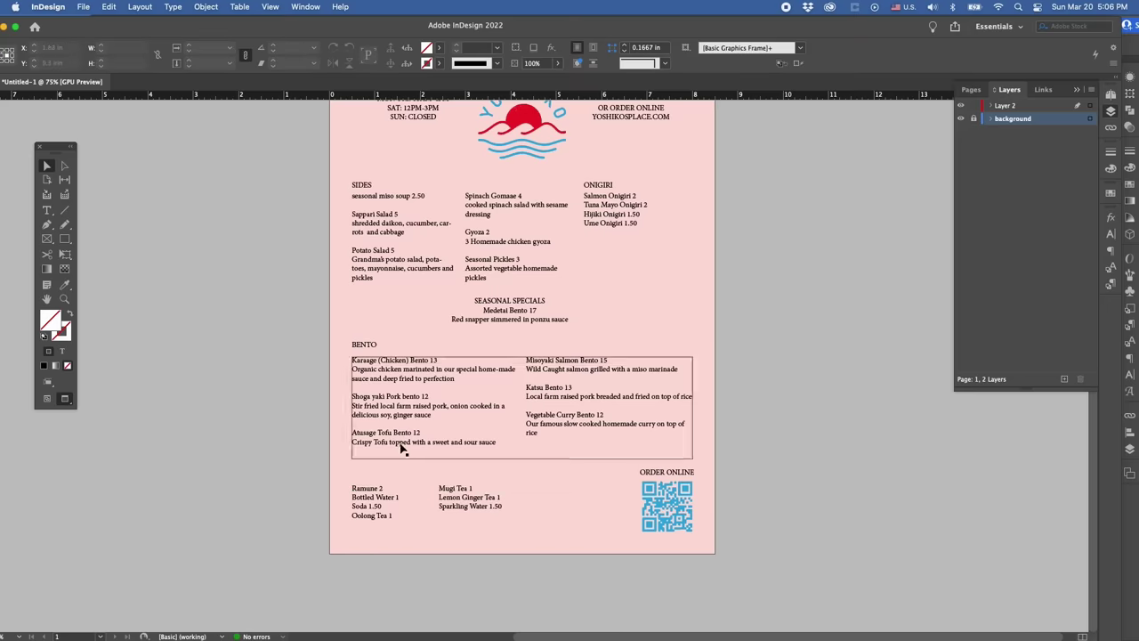
key(t)
drag(352, 470, 417, 493)
text(DRINKS)
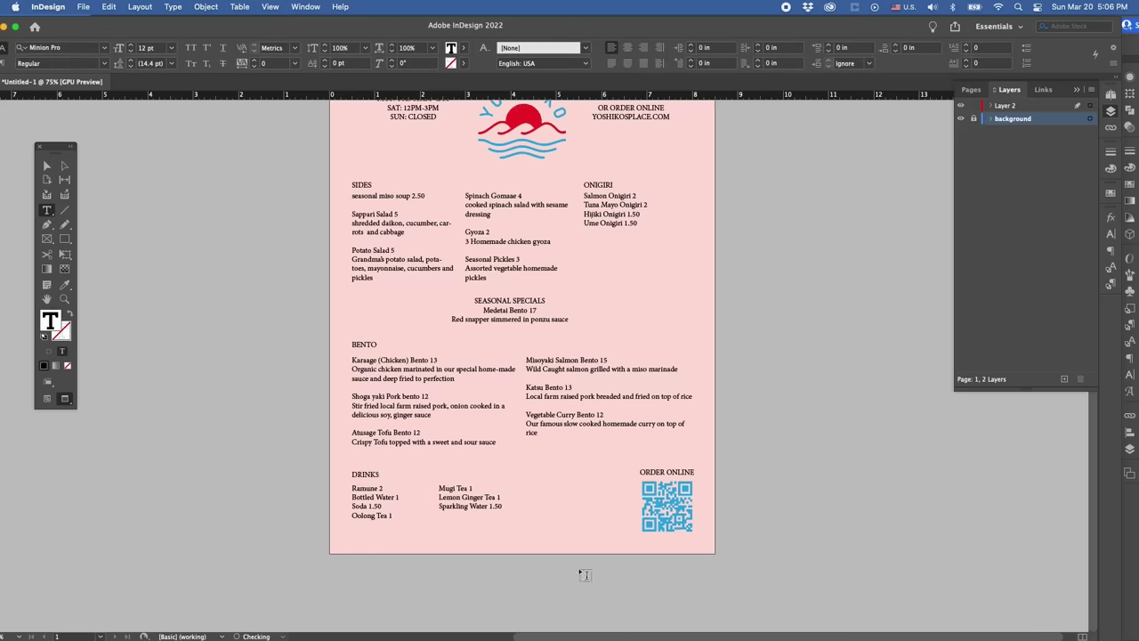
key(Escape)
scroll(525, 534, up, 1)
key(w)
key(super+alt+c)
key(w)
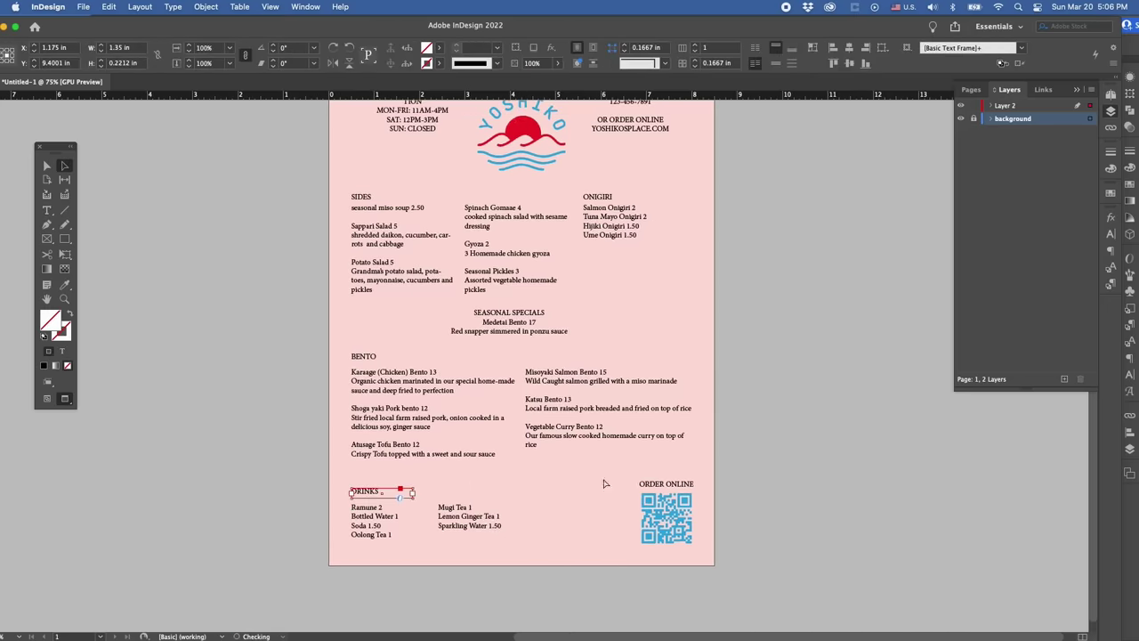
- Drag the hours, call-to-order and bento text frames into their positions on the page
key(v)
scroll(525, 401, up, 3)
drag(558, 265, 651, 322)
scroll(651, 322, up, 2)
drag(391, 223, 392, 249)
drag(634, 234, 635, 254)
scroll(712, 338, down, 2)
drag(614, 461, 616, 468)
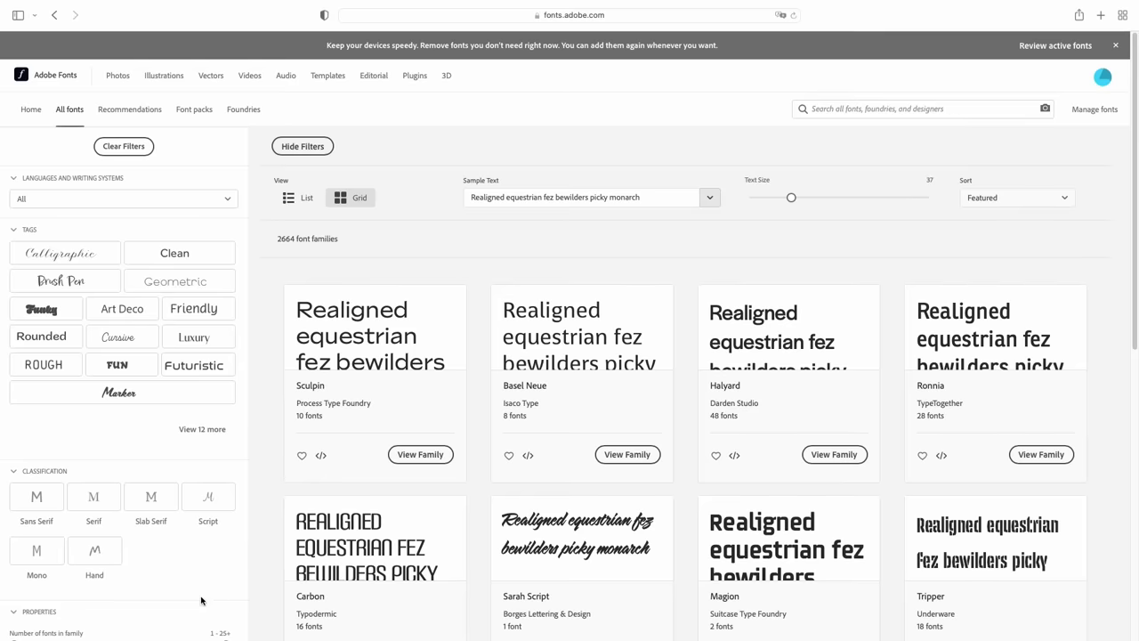
- Filter the Adobe Fonts catalogue by the Clean tag and scroll through the matching fonts
click(194, 258)
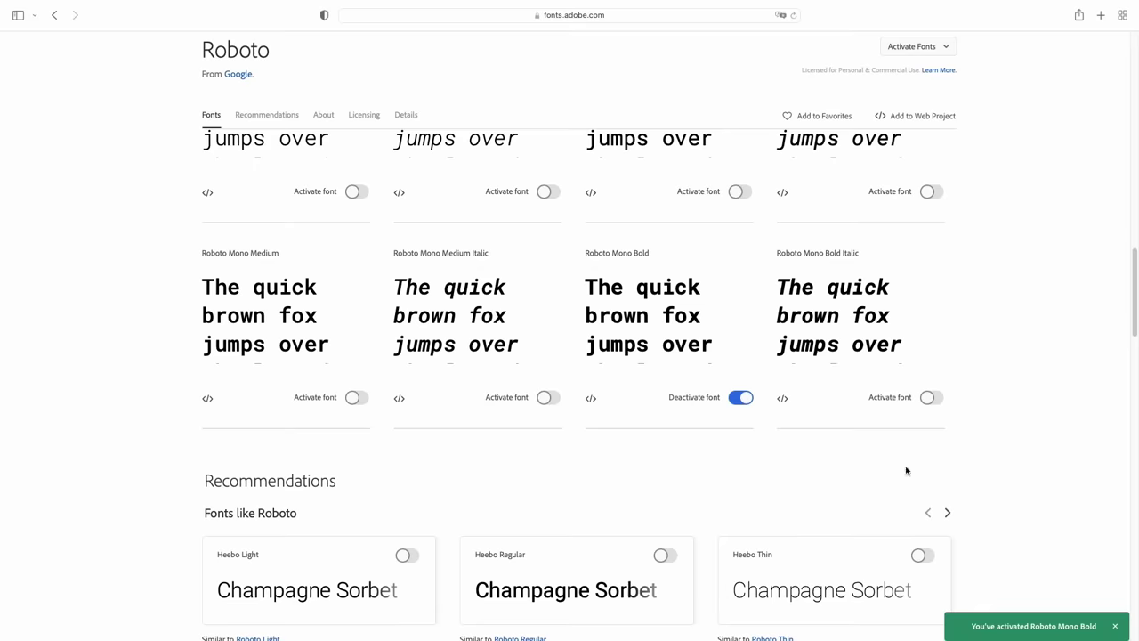
scroll(715, 374, down, 8)
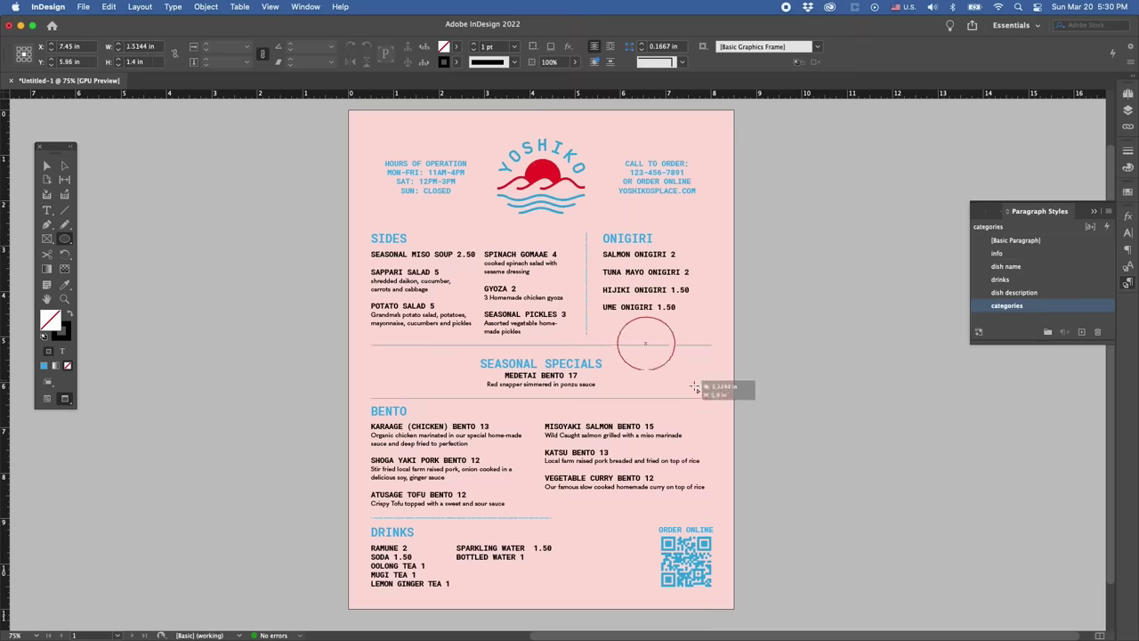
- Draw a circle beside the onigiri list, an oval left of SEASONAL SPECIALS, and a circle near DRINKS
drag(717, 414, 712, 410)
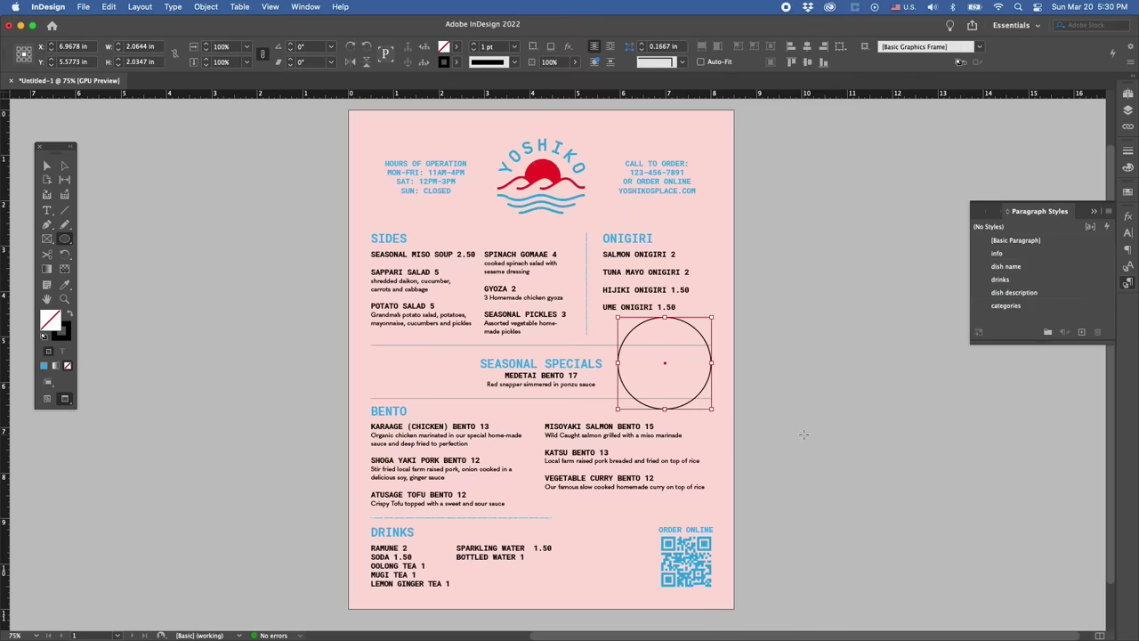
drag(368, 336, 476, 402)
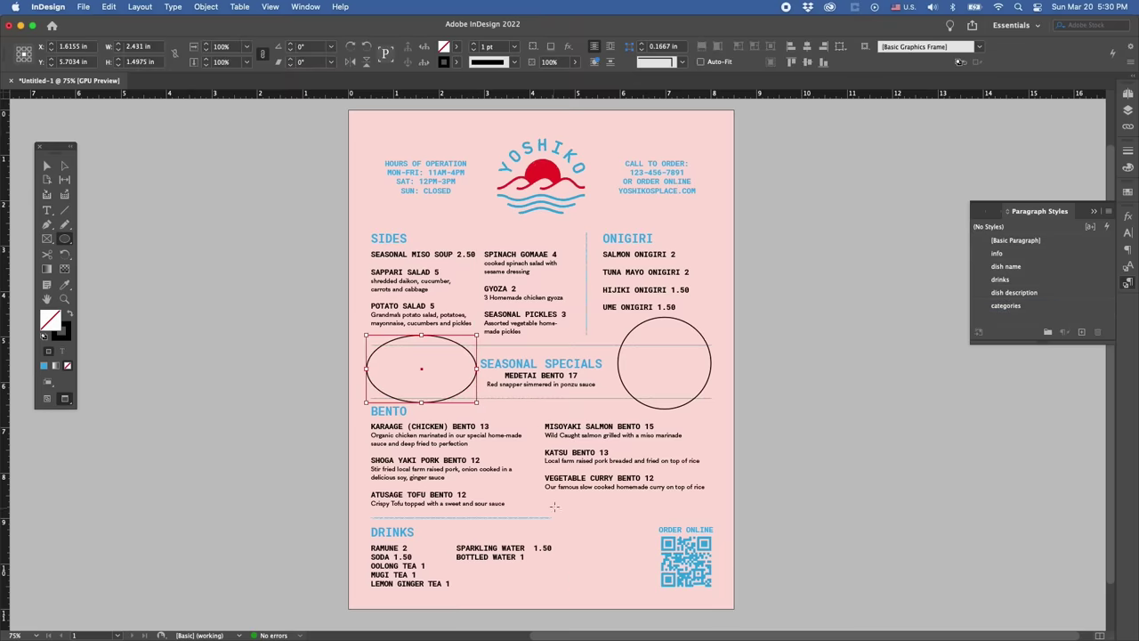
drag(556, 506, 653, 596)
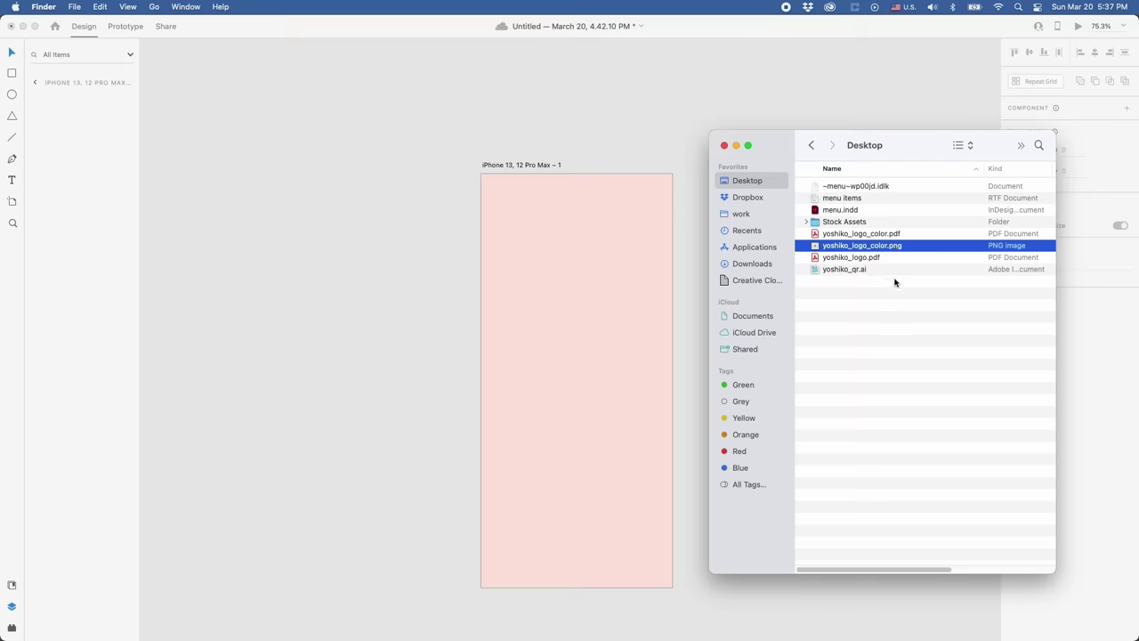
- Place the Yoshiko logo, scaled down, at the artboard's top centre and paste in the menu text
drag(566, 267, 569, 264)
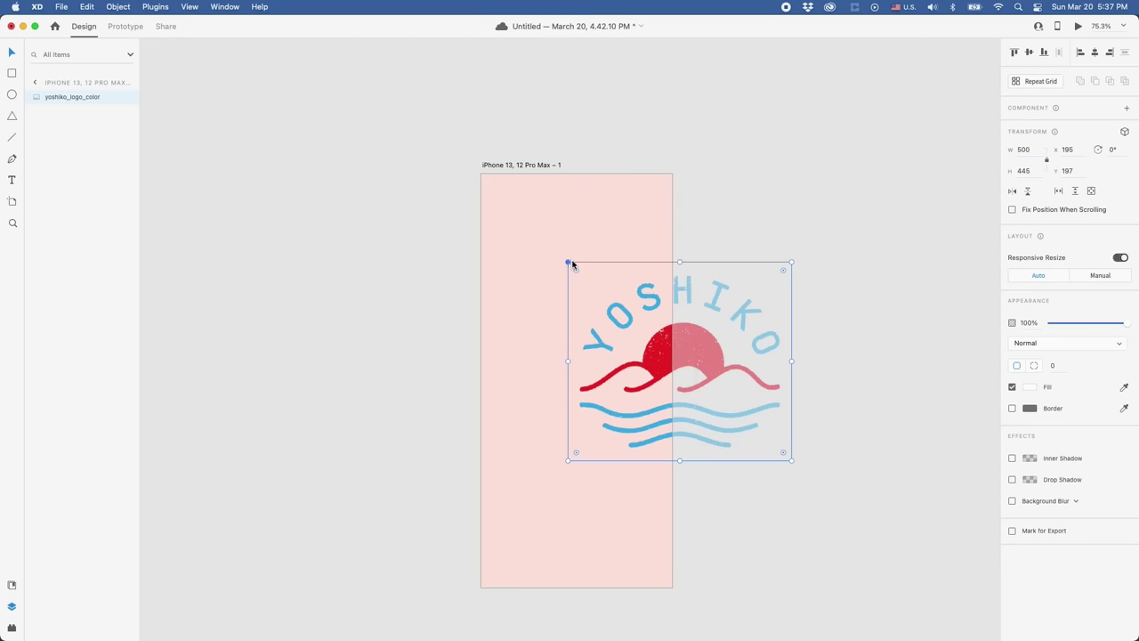
drag(792, 461, 646, 385)
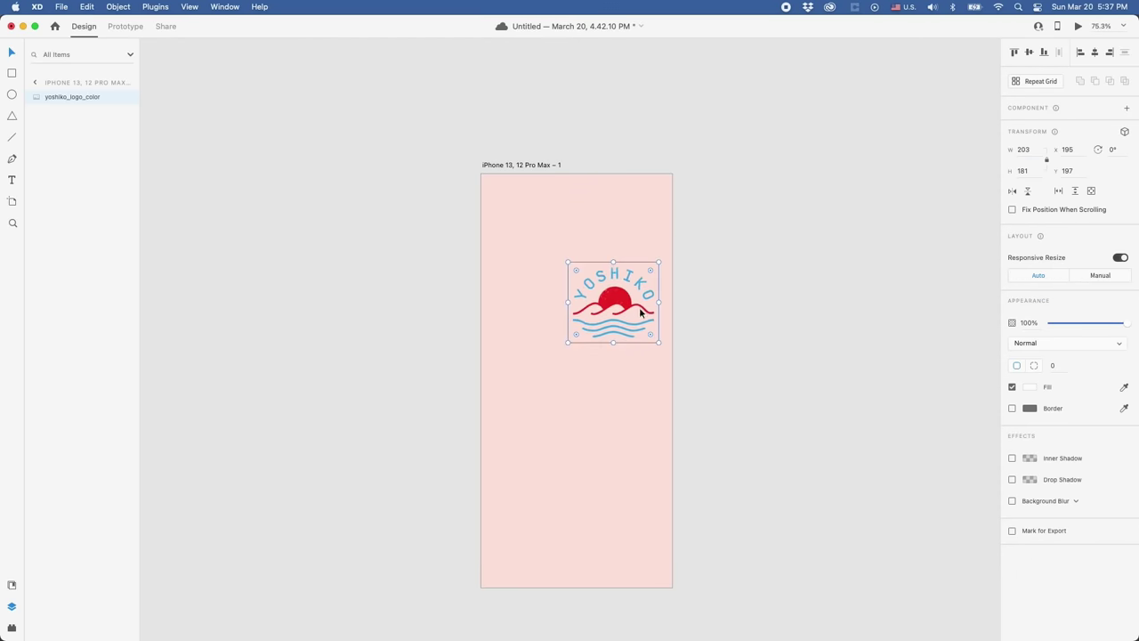
drag(647, 312, 610, 239)
text(SIDES SEASONAL MISO SOUP 2.50  Sappari Salad 5 shredded daikon, cucumber, carrots and cabbage  Potato Salad 5 Grandma's potato salad, potatoes, mayonnaise, cucumbers and pickles  Spinach Gomaae 4 cooked spinach salad with sesame dressing  Gyoza 2 3 Homemade chicken gyoza  Seasonal Pickles 3 Assorted vegetable homemade pickles)
- Colour the SIDES heading blue and make the side dish names (Sappari Salad, Potato Salad, Gyoza) bold black
click(1030, 494)
drag(502, 327, 569, 327)
click(1068, 340)
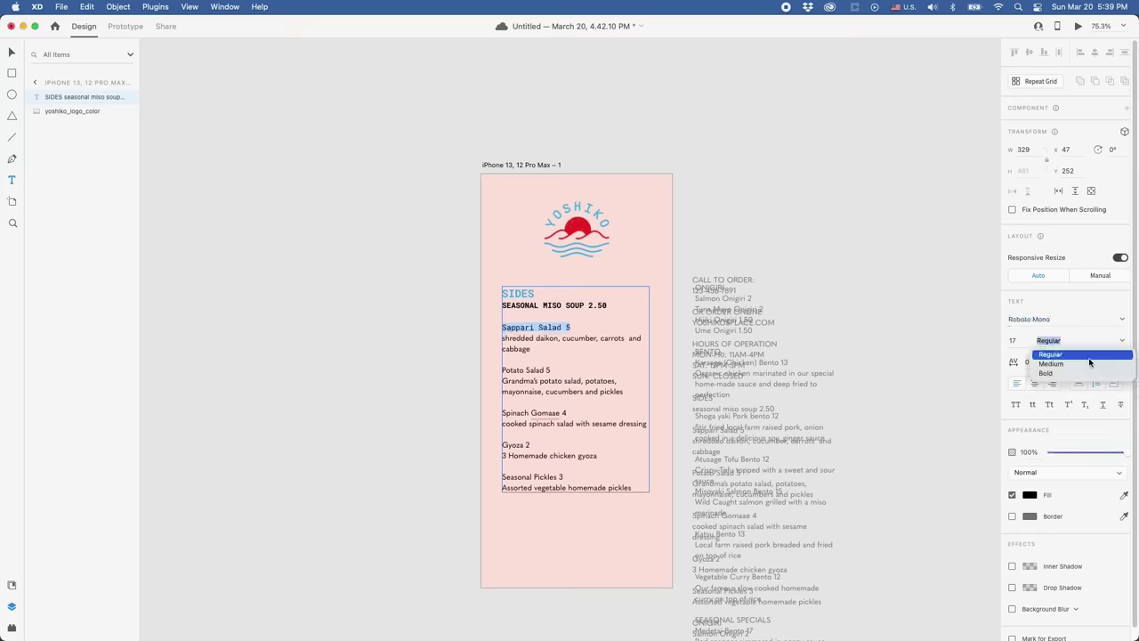
click(1046, 356)
drag(502, 369, 550, 370)
key(Return)
drag(567, 414, 515, 397)
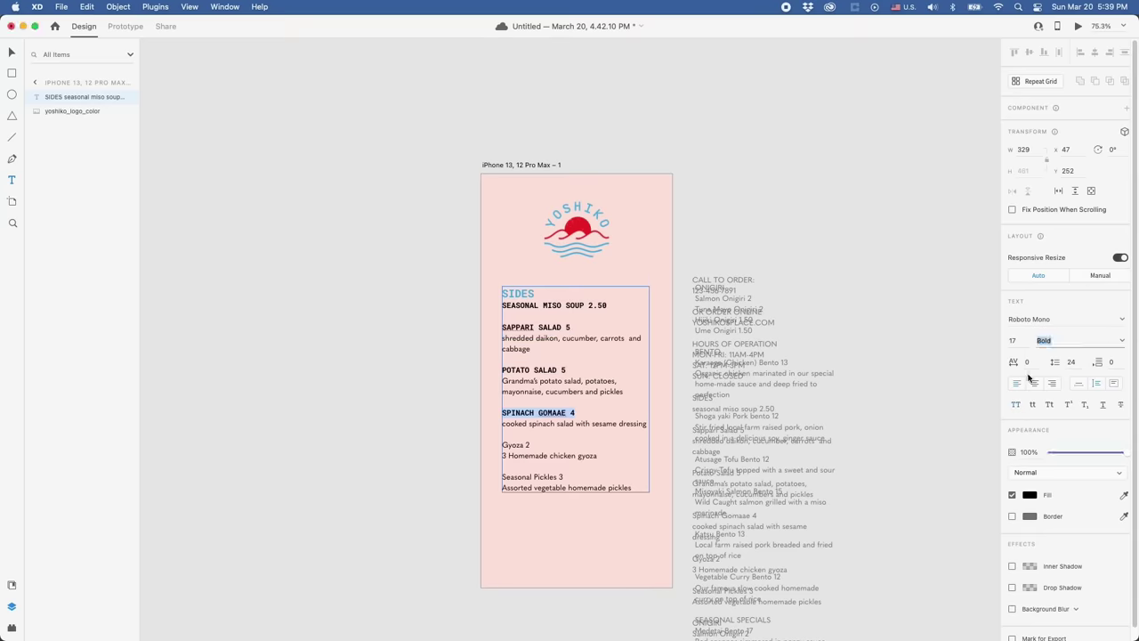
drag(534, 445, 502, 445)
click(1068, 340)
click(1046, 356)
drag(623, 466, 562, 485)
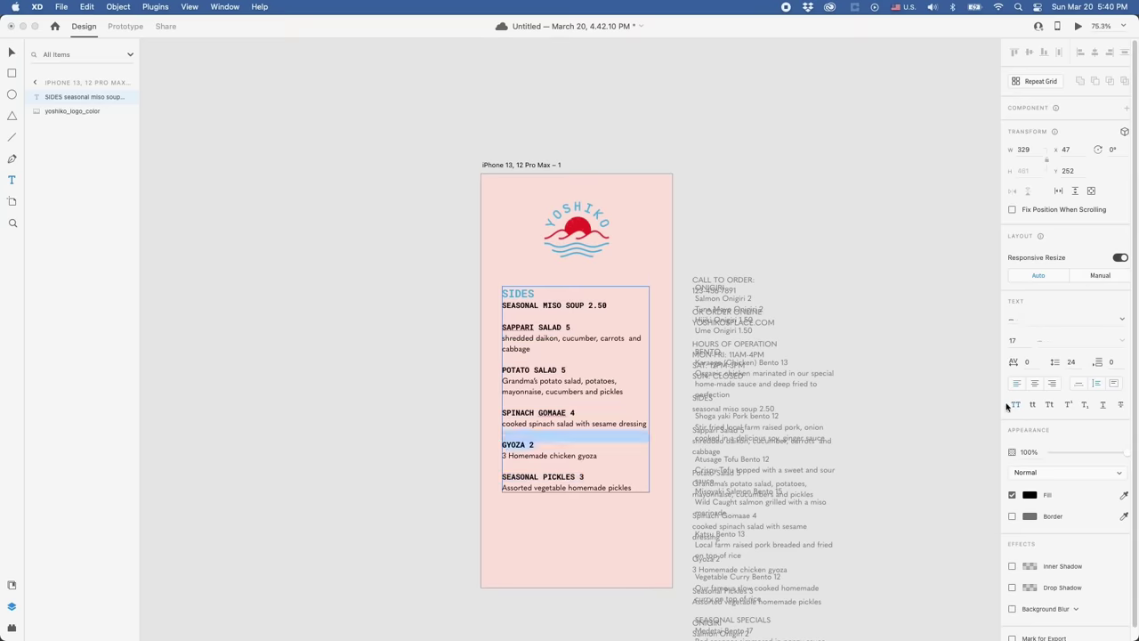
- Draw a divider line under the sides section
key(l)
drag(503, 505, 650, 506)
scroll(569, 356, down, 5)
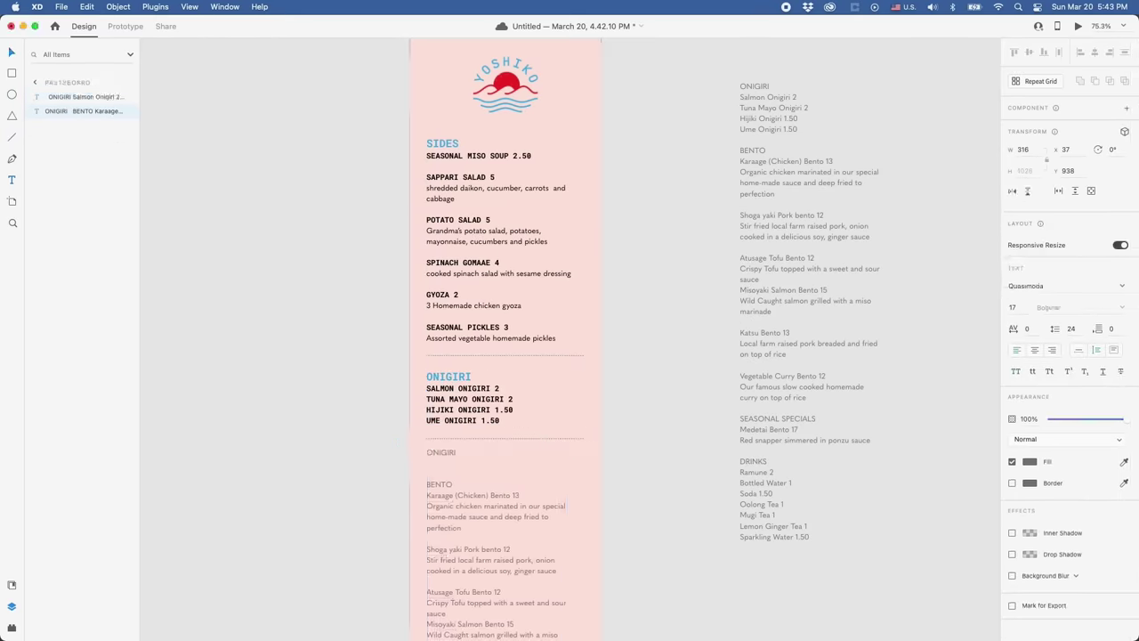
- Style BENTO as a blue heading and its dish names (Karaage, Shoga Yaki Pork, Vegetable Curry…) bold caps
click(568, 447)
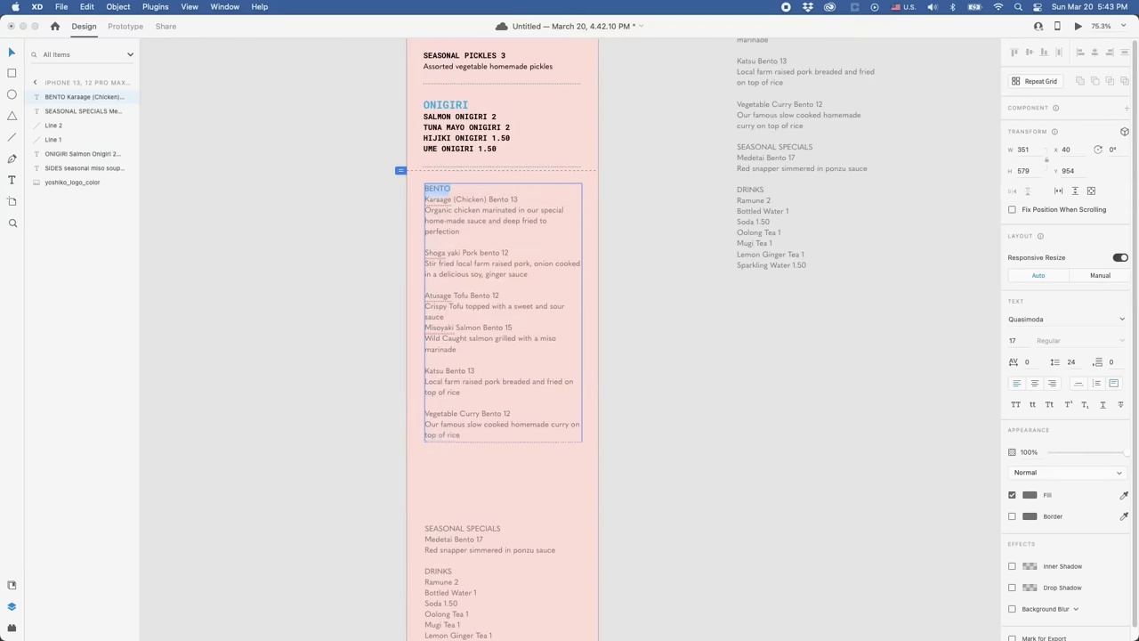
click(1058, 468)
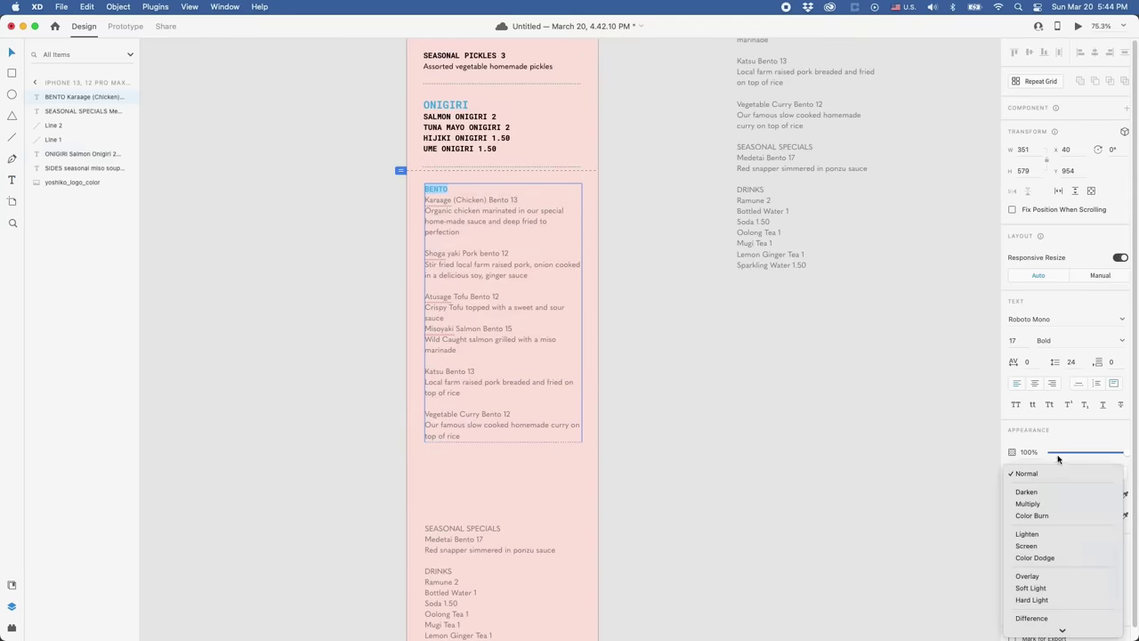
drag(425, 199, 518, 199)
key(super+alt+v)
drag(425, 252, 509, 253)
key(super+alt+v)
drag(425, 296, 499, 296)
key(super+alt+v)
drag(425, 328, 513, 328)
key(super+alt+v)
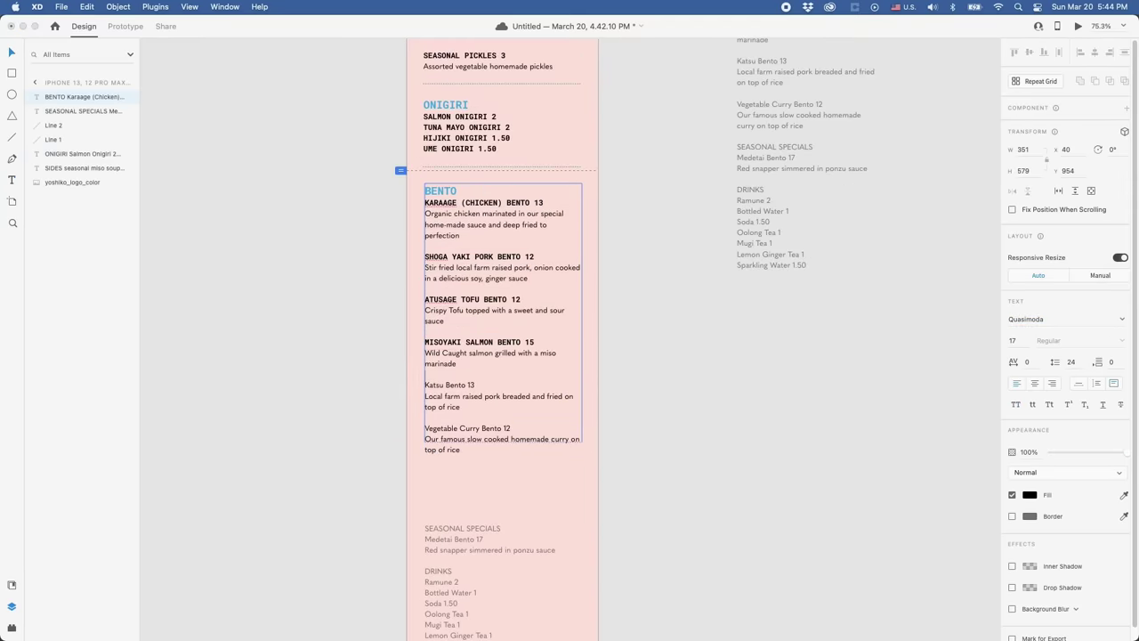
drag(425, 385, 474, 384)
key(super+alt+v)
drag(426, 428, 511, 428)
- Finish editing the bento list and place the caret at the end of the drinks list
key(super+alt+v)
key(Escape)
key(Escape)
scroll(503, 356, up, 3)
scroll(503, 356, down, 2)
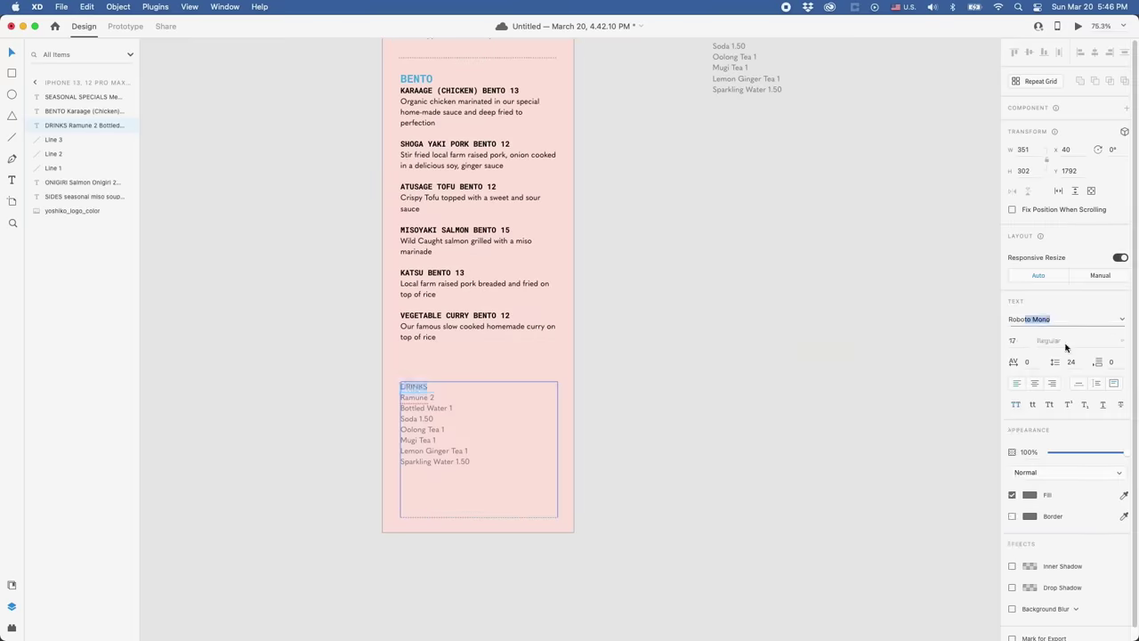
key(super+alt+v)
click(488, 470)
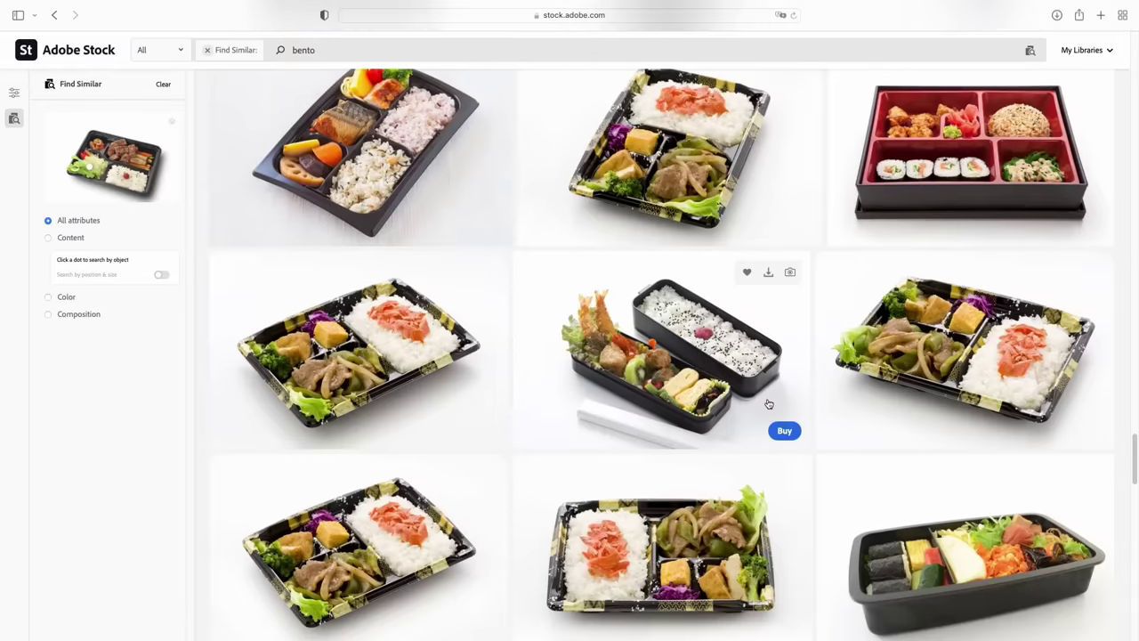
- Find images similar to the salmon bento photo and scroll through the results
scroll(769, 404, down, 10)
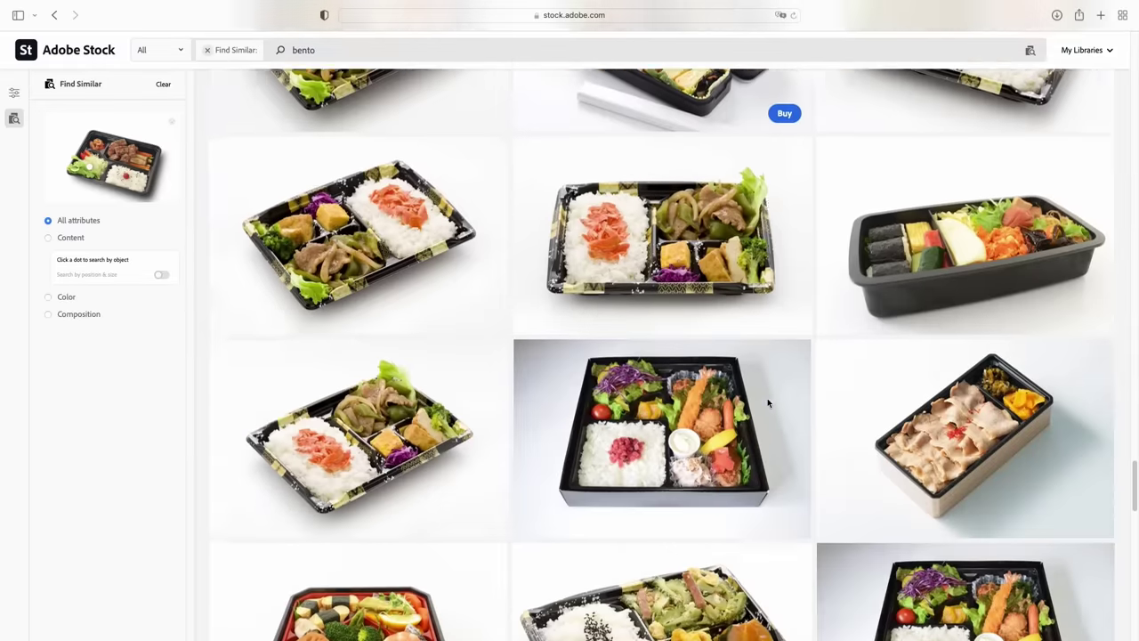
scroll(769, 404, down, 3)
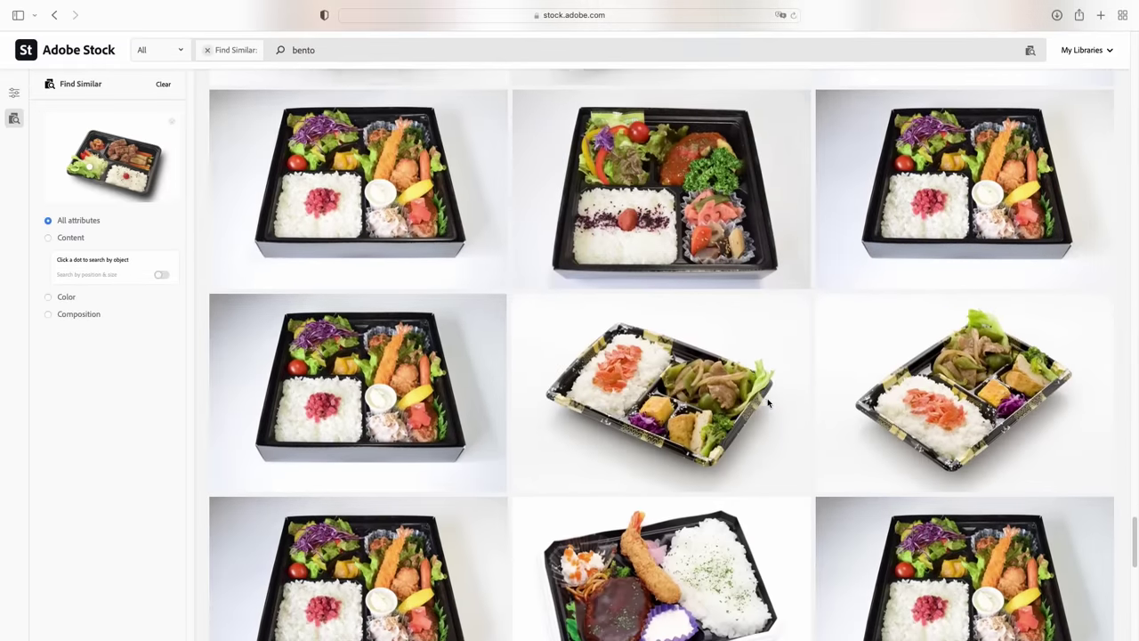
scroll(769, 404, down, 10)
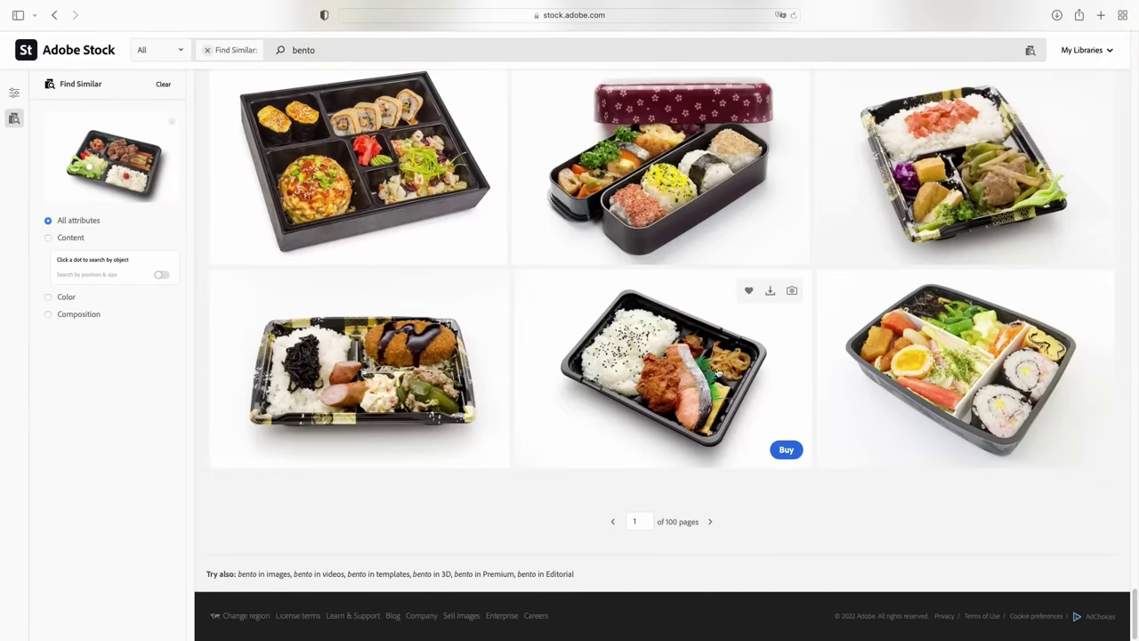
click(684, 384)
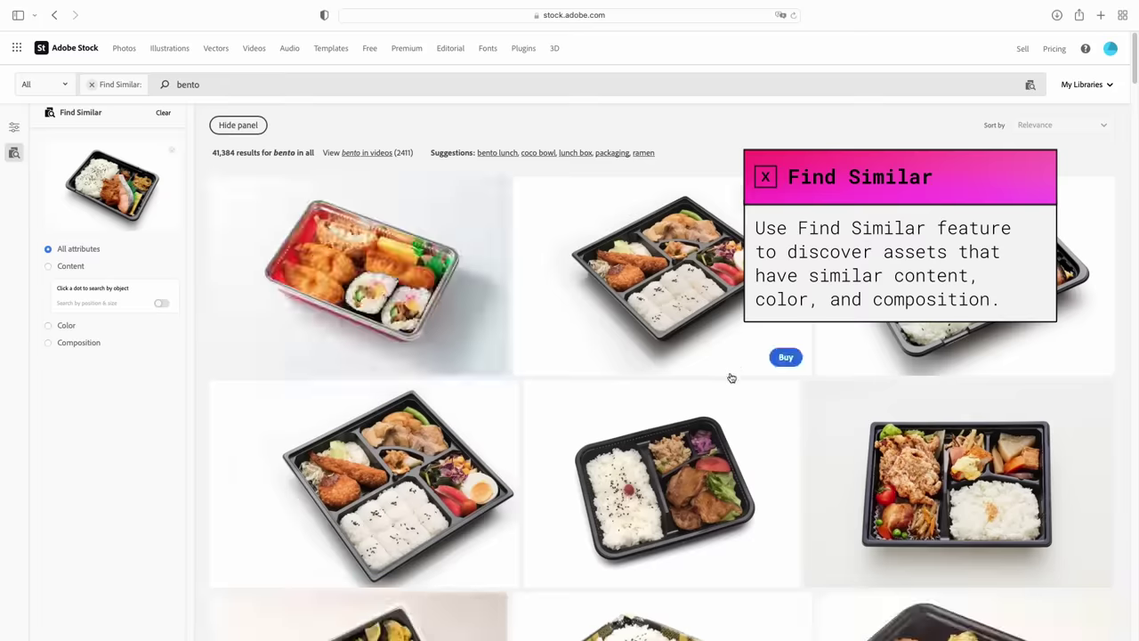
scroll(732, 378, down, 2)
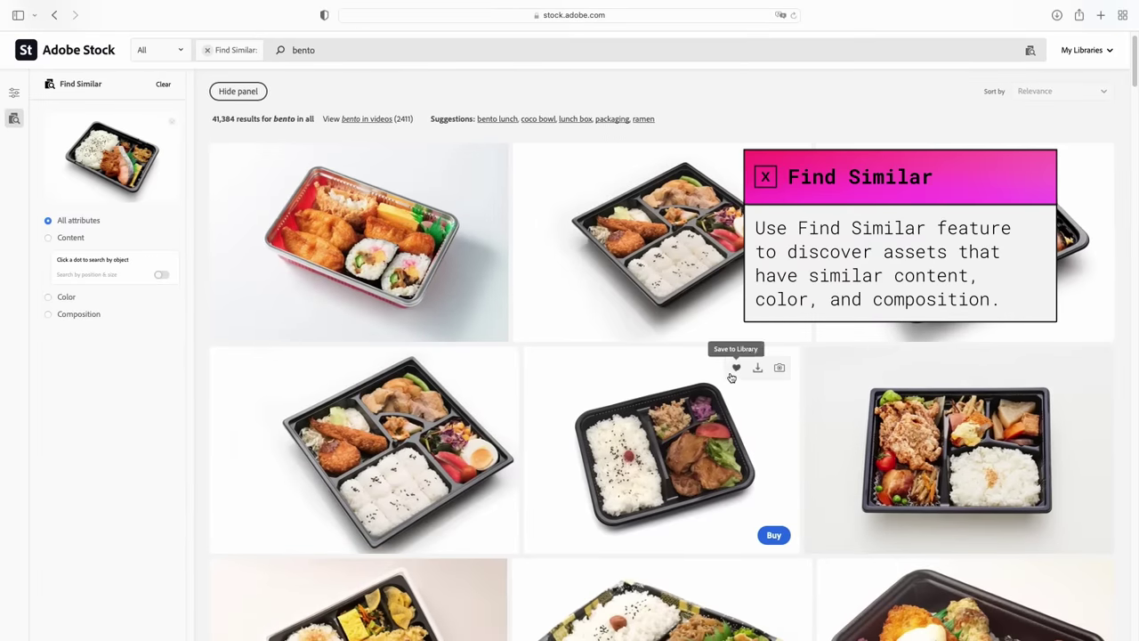
scroll(731, 378, down, 5)
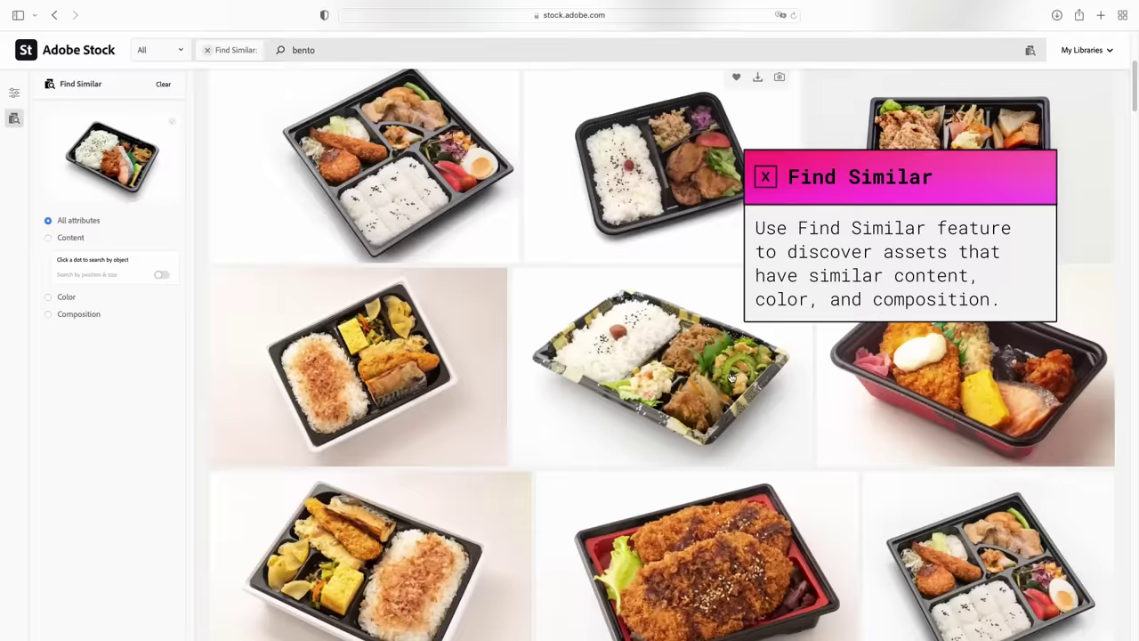
scroll(732, 378, down, 6)
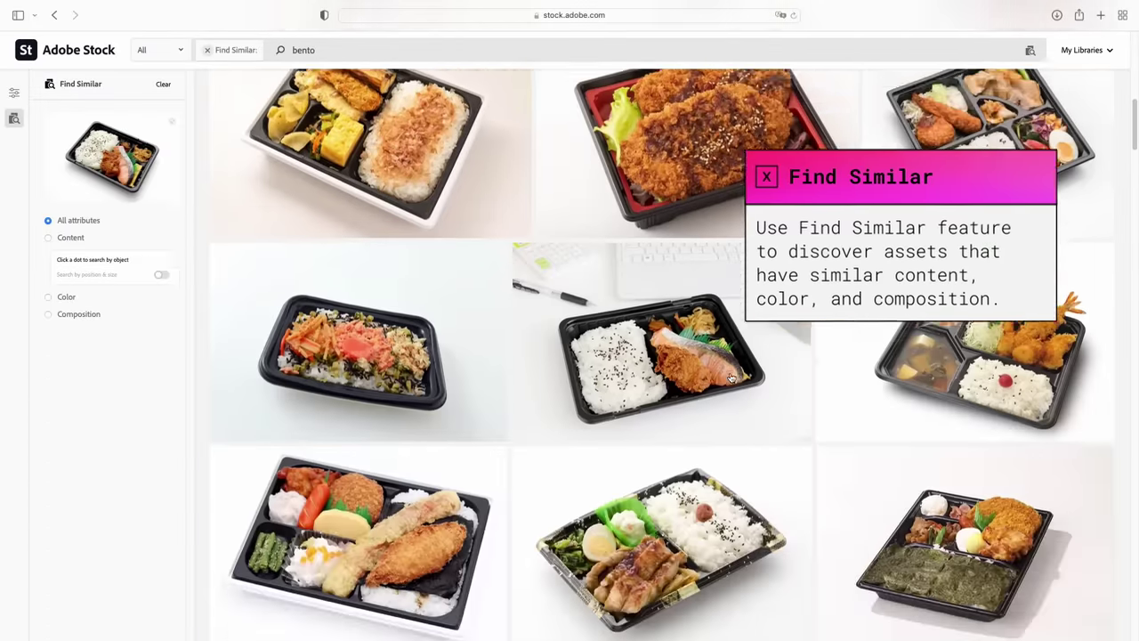
scroll(763, 541, down, 5)
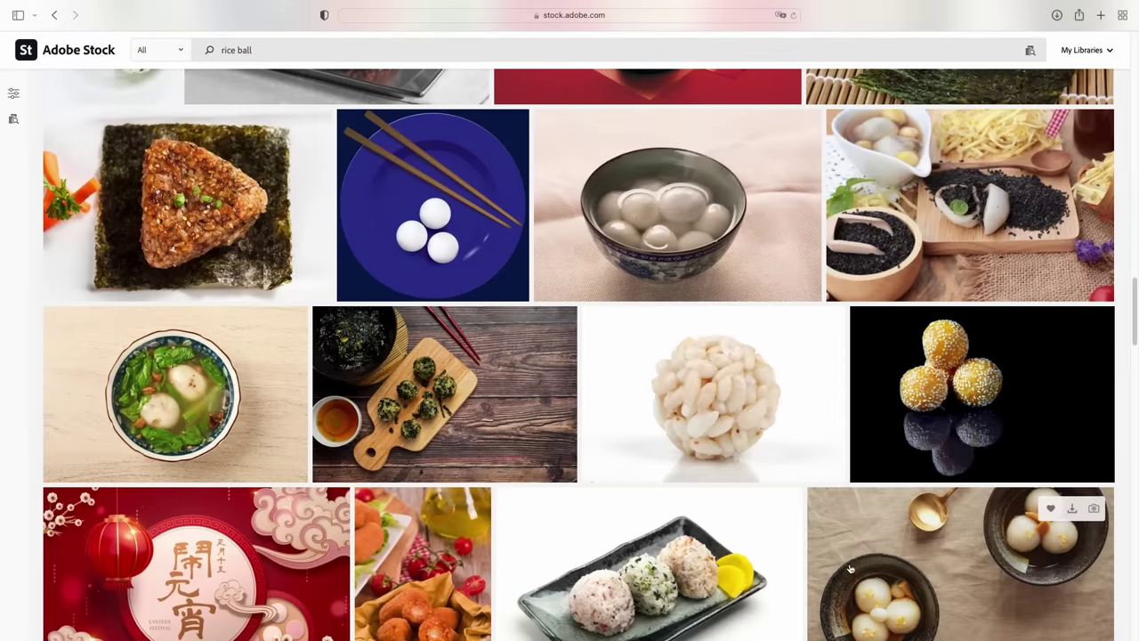
scroll(850, 568, down, 10)
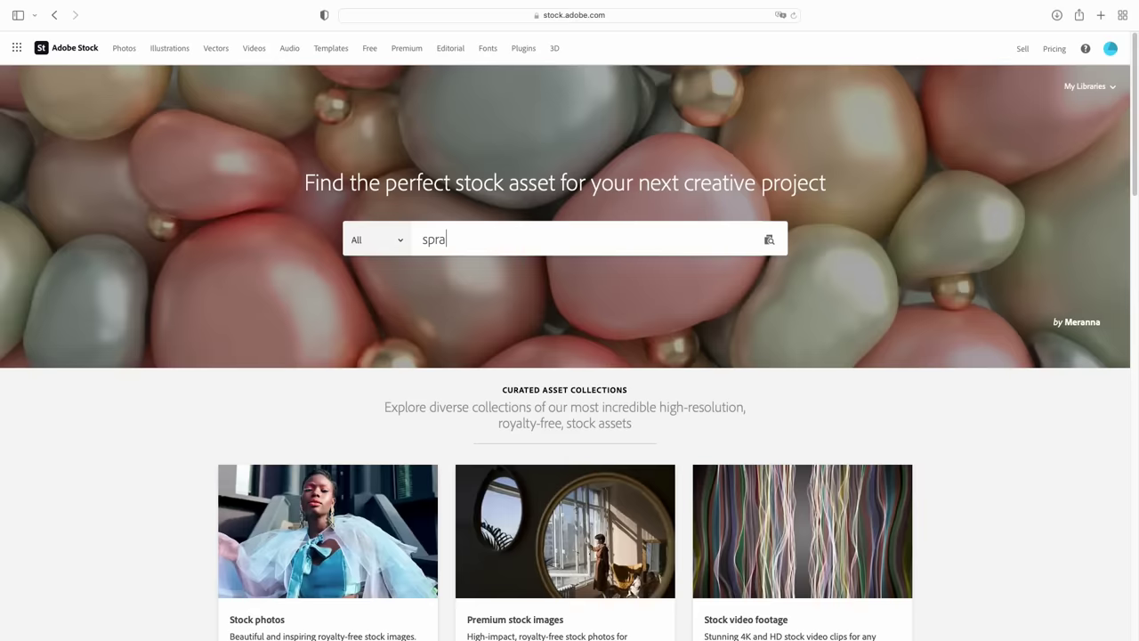
- Search Adobe Stock for 'spray paint' and view all assets in the texture series
text(y paint)
key(Return)
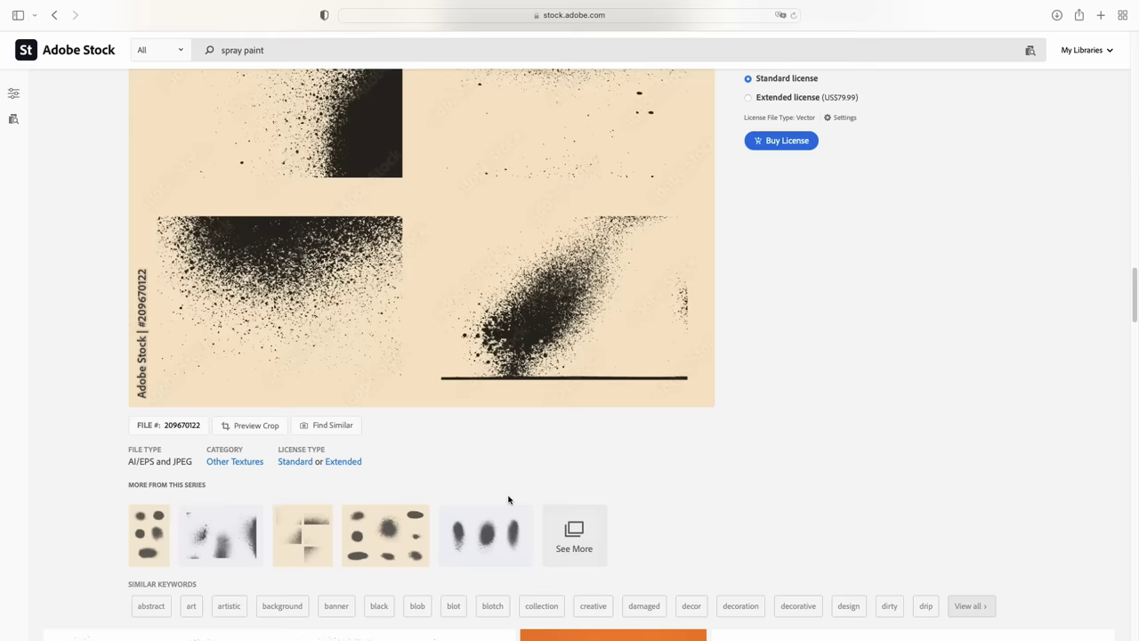
click(590, 547)
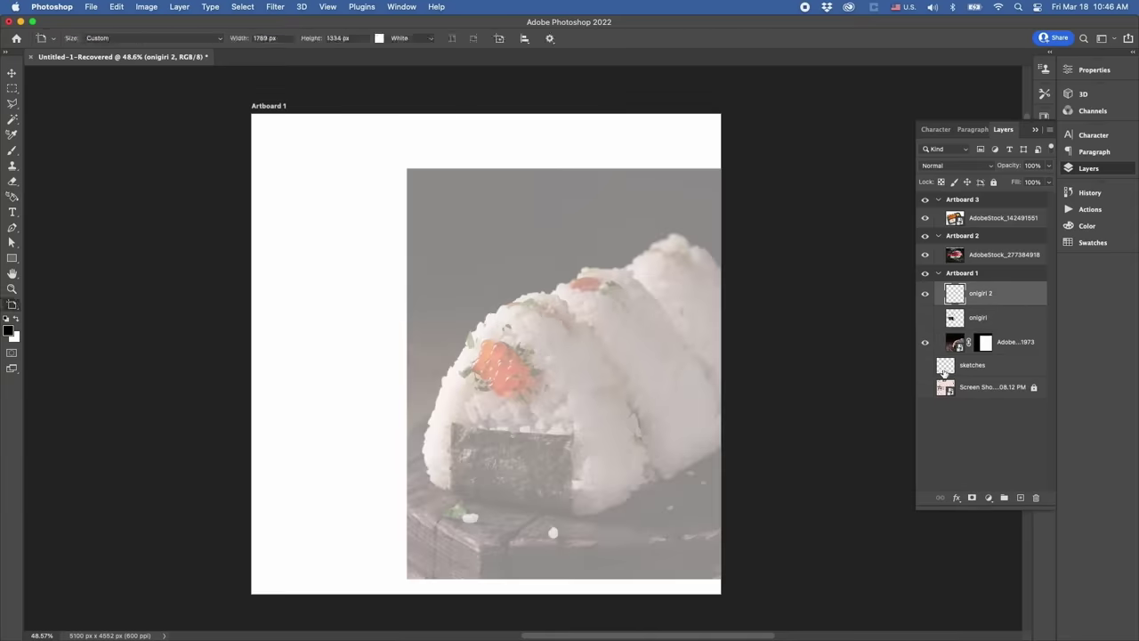
- Trace and transform the onigiri over the photo, then begin exporting artboards to files
drag(438, 488, 588, 324)
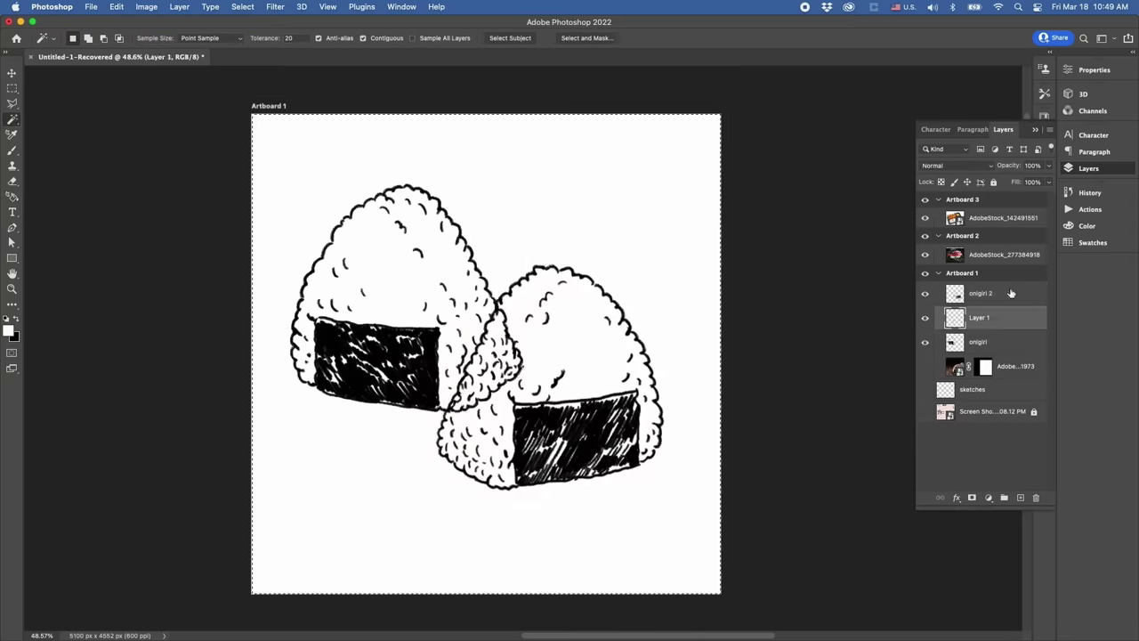
key(ctrl+t)
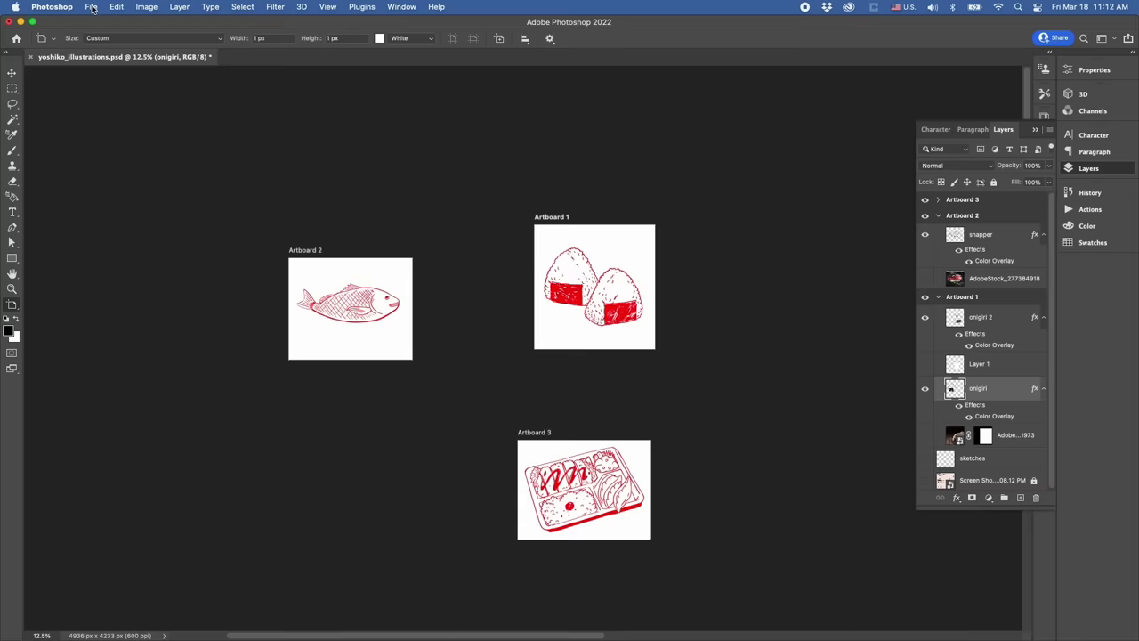
click(91, 9)
mouse_move(134, 175)
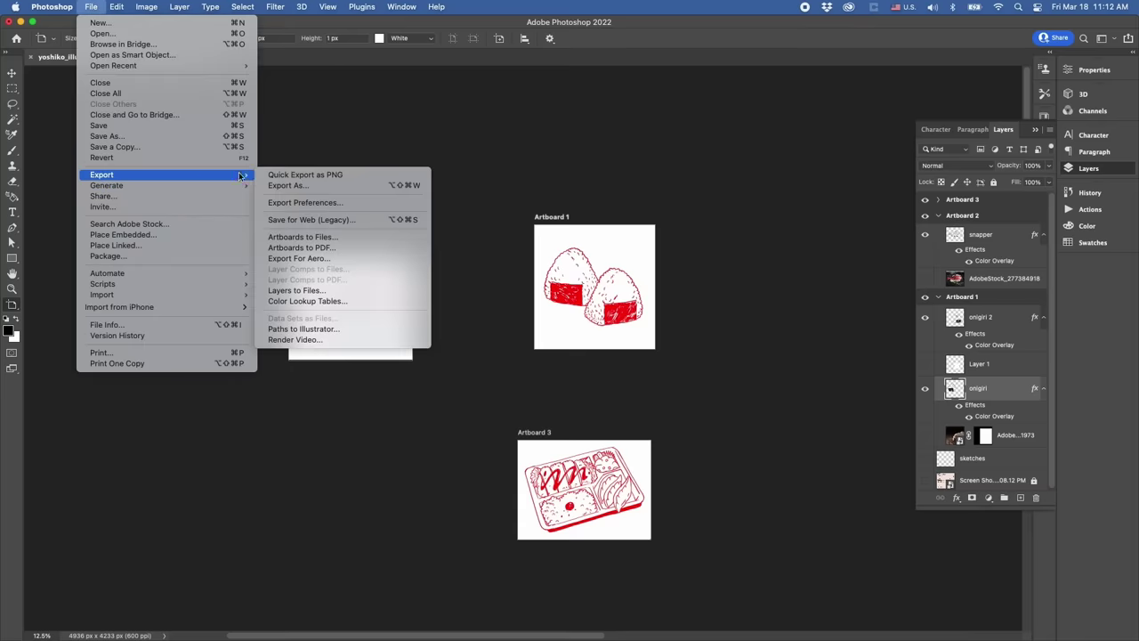
click(364, 235)
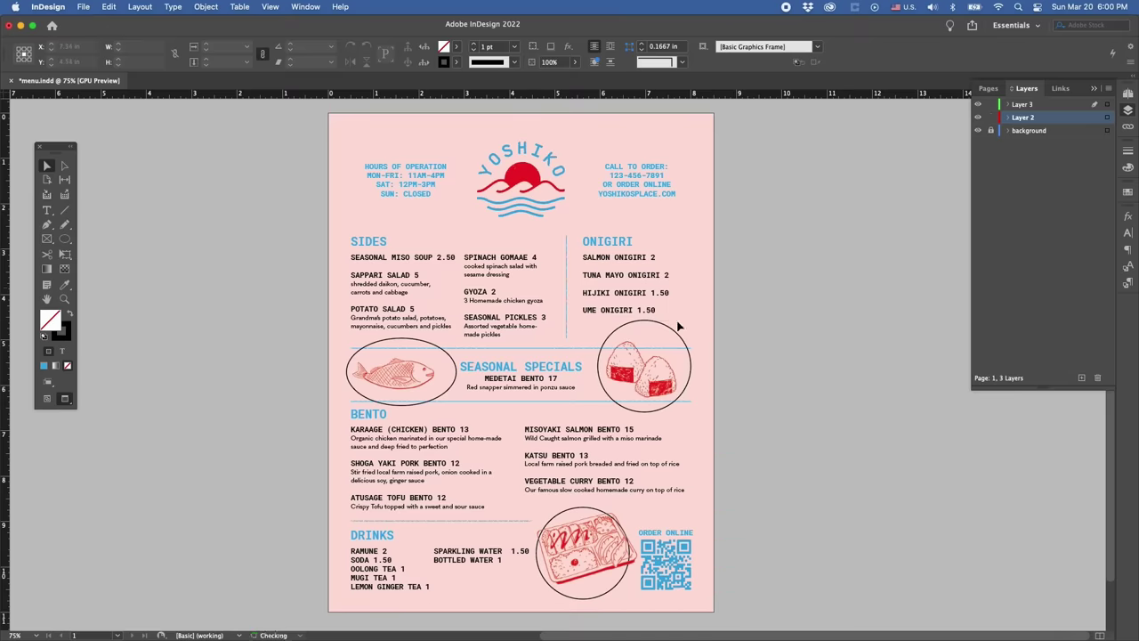
- Select the bento illustration on the pink Yoshiko menu page
scroll(512, 592, down, 1)
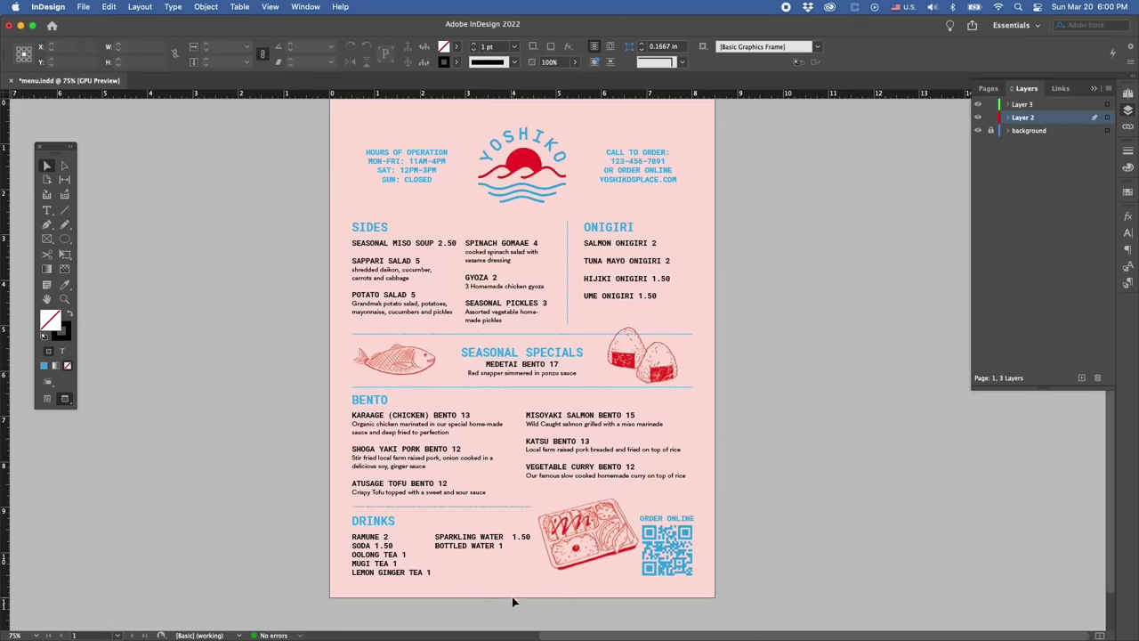
click(583, 534)
scroll(717, 294, up, 5)
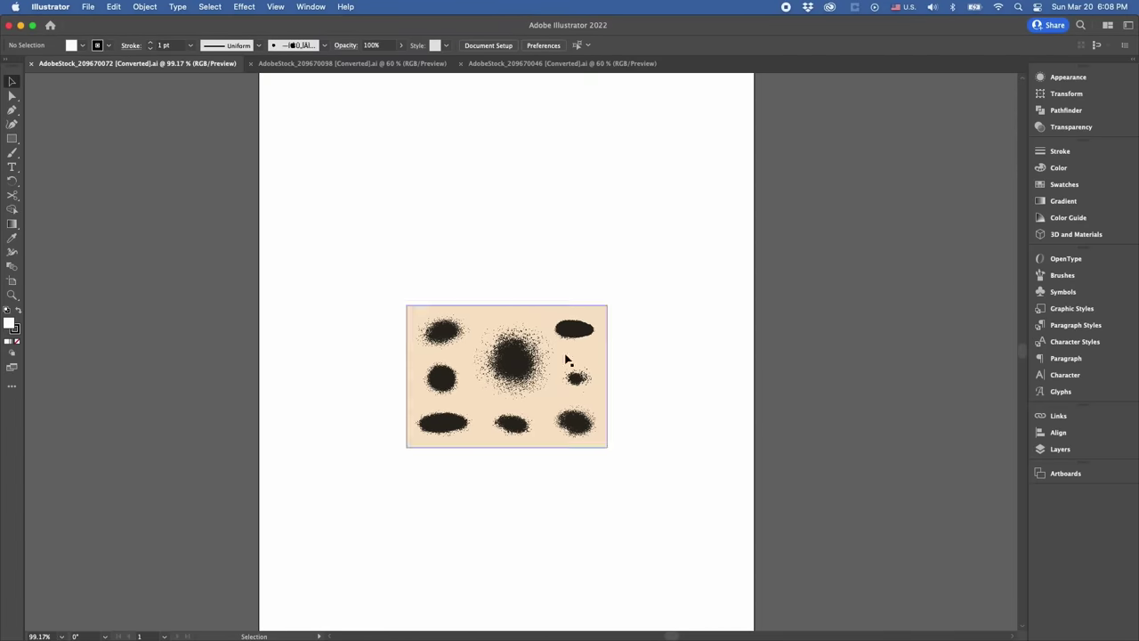
- Zoom in on the spray texture, recolour its blue dots white, and deselect it
key(super+equal)
scroll(720, 405, down, 1)
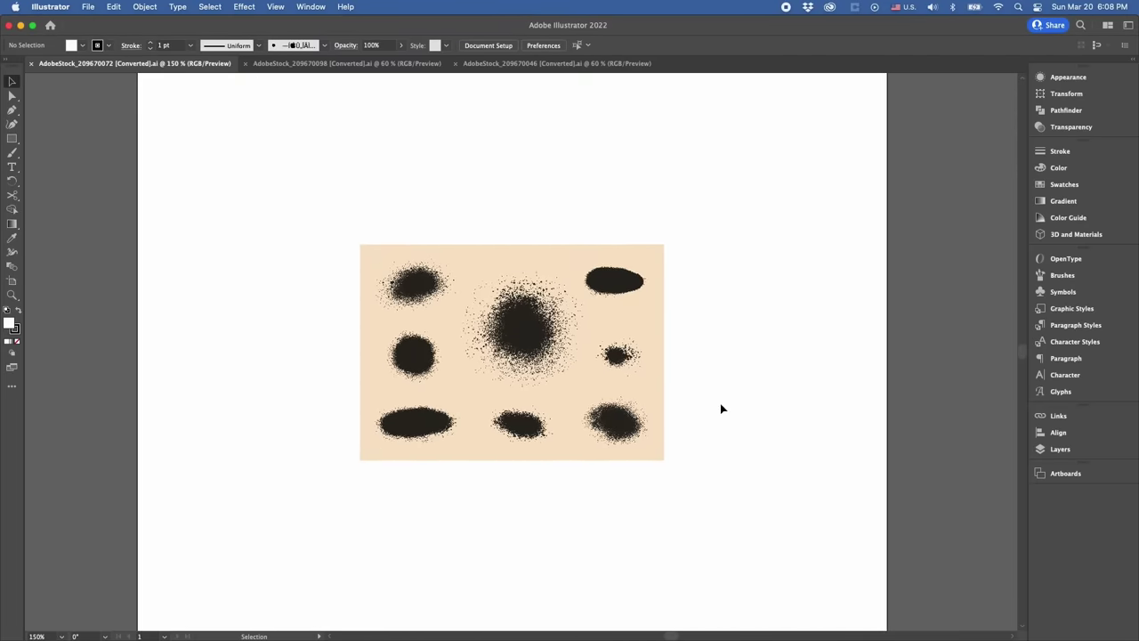
key(super+equal)
key(super+equal)
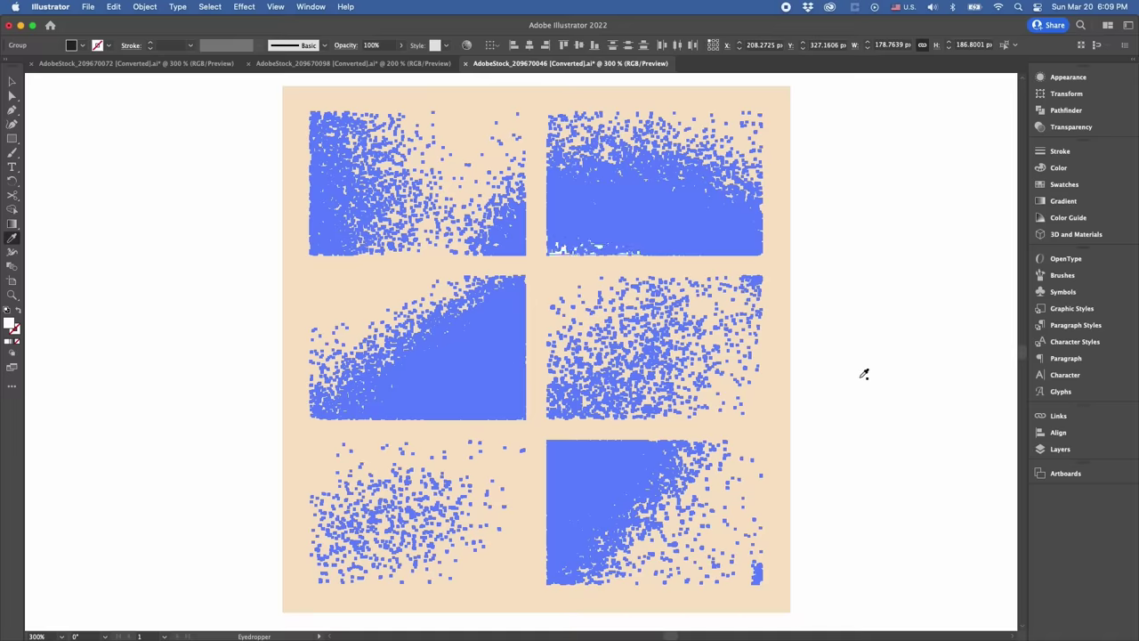
click(861, 372)
key(v)
click(861, 378)
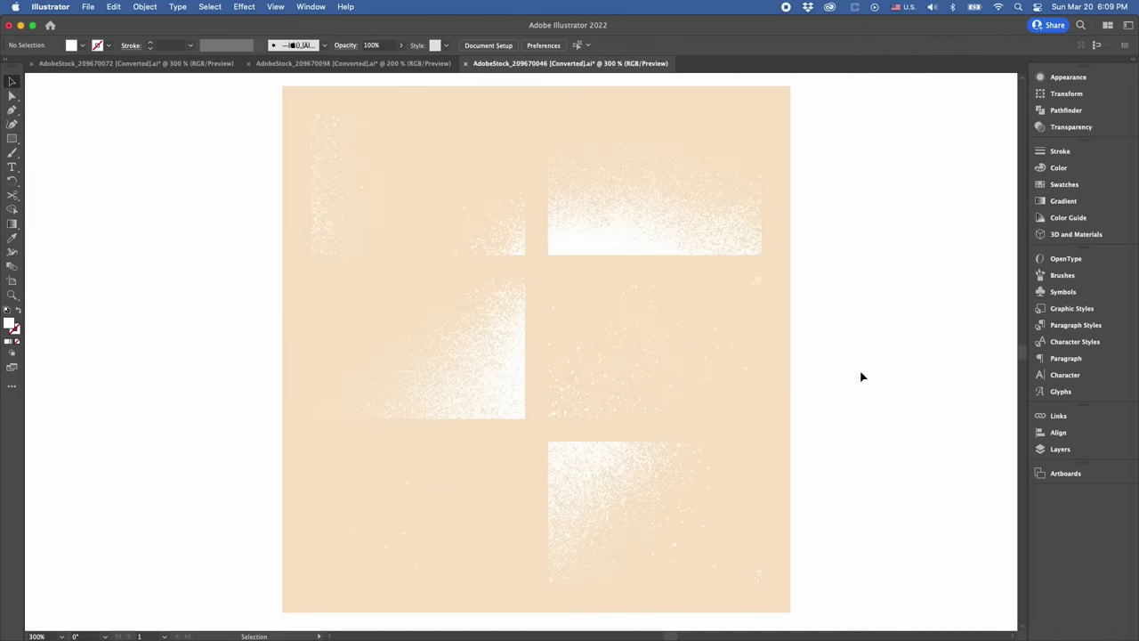